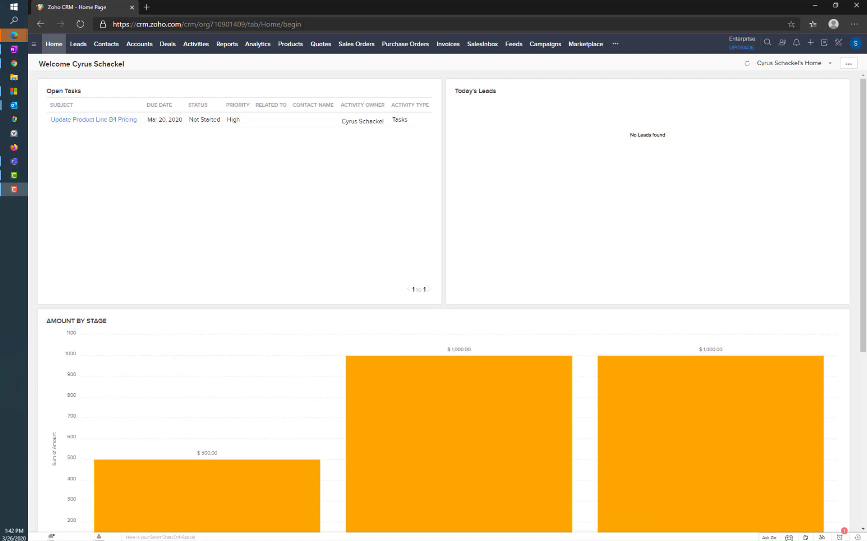
Step: Export the Contacts module as a CSV file from the CRM's data administration settings
left_click(840, 43)
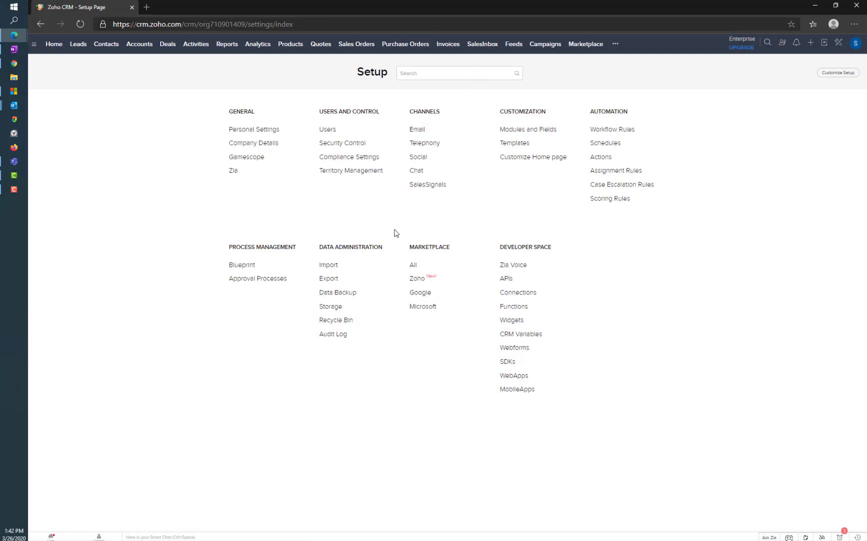
left_click(329, 278)
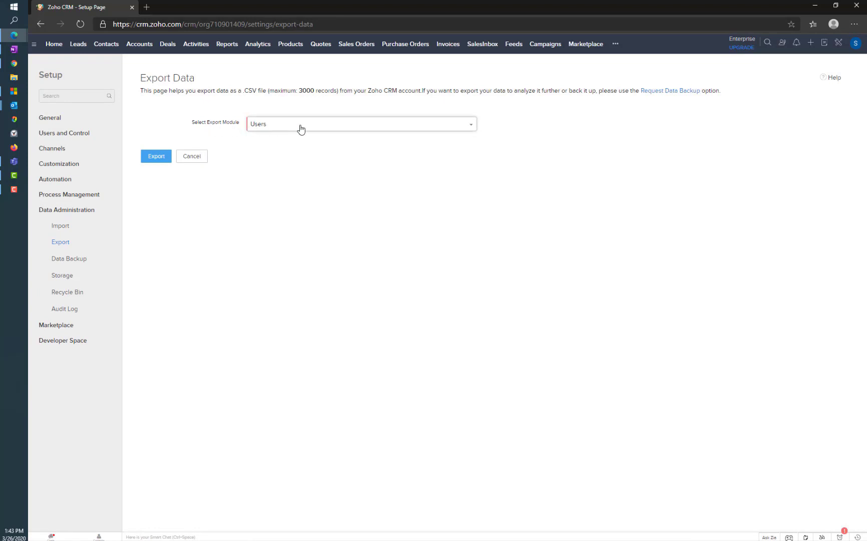
left_click(324, 128)
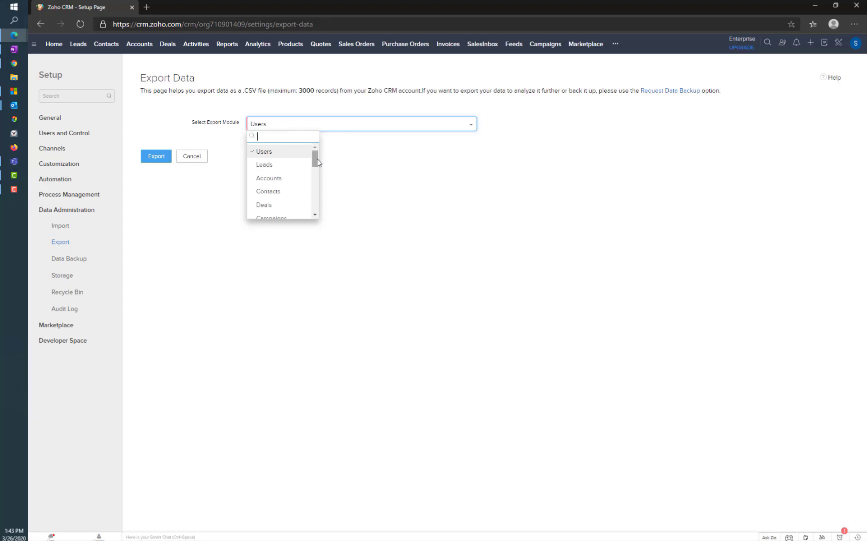
left_click(279, 198)
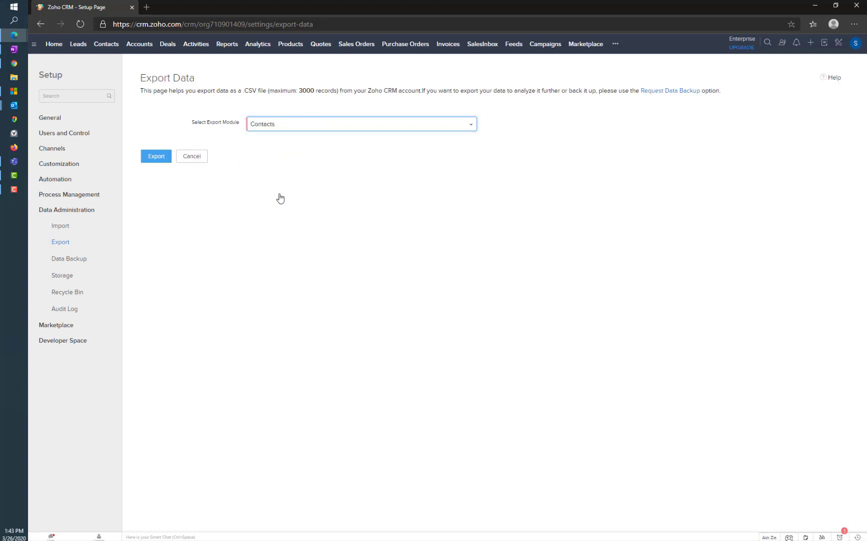
left_click(158, 159)
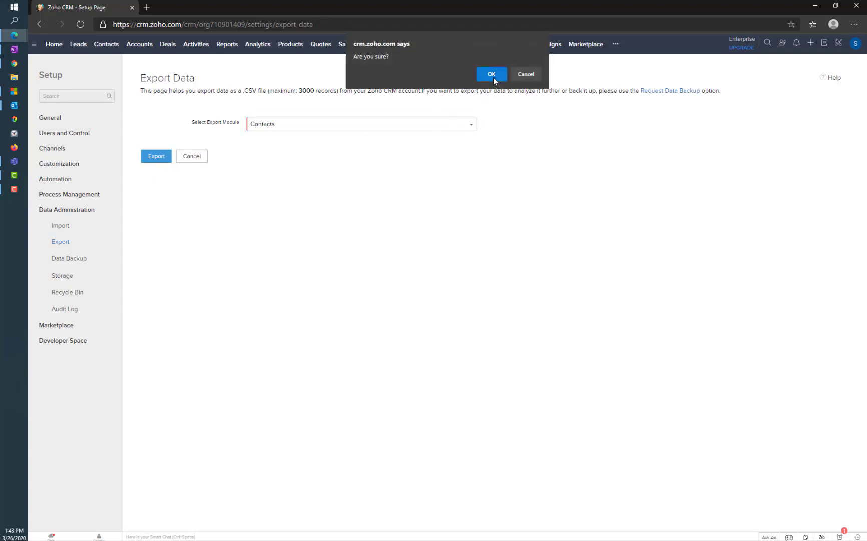
left_click(492, 75)
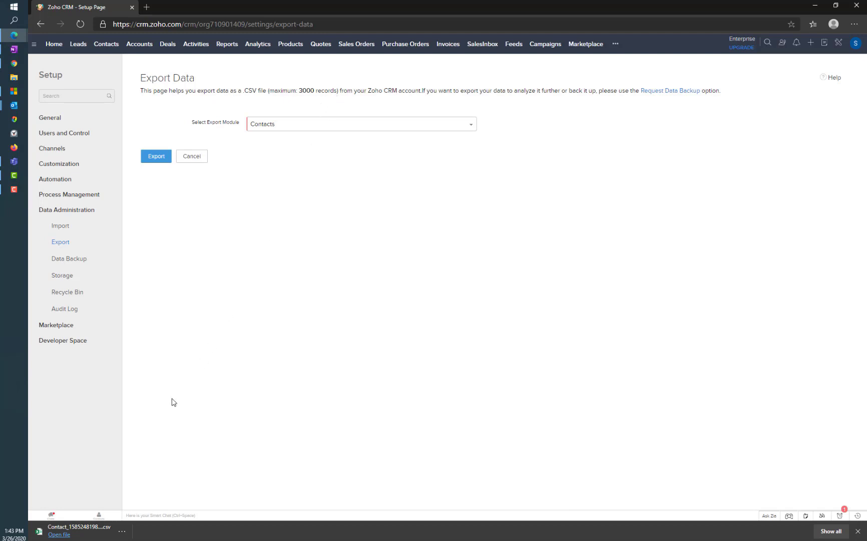
Step: Review the downloaded contacts CSV in Excel and close it, then view the CRM's data backup request page
left_click(92, 533)
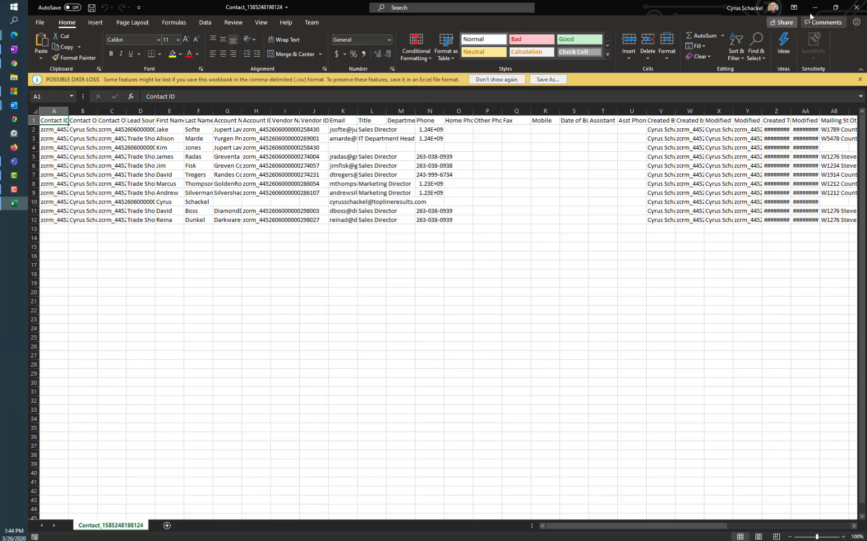
left_click(855, 9)
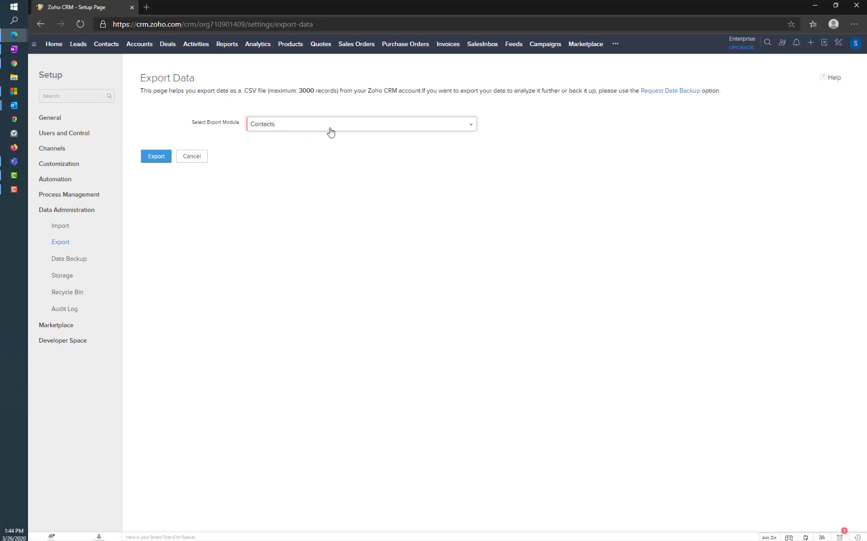
left_click(650, 97)
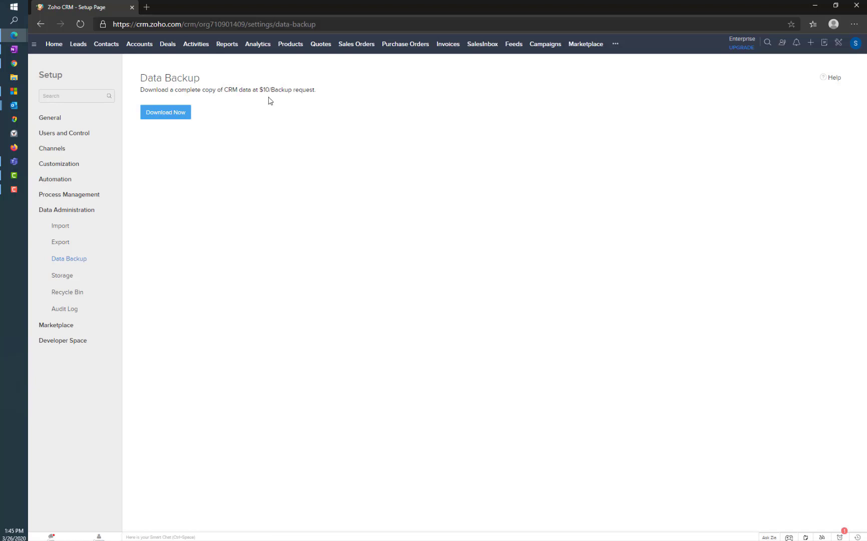
Step: Start a new tabular report on the Contacts module without any related modules
left_click(228, 52)
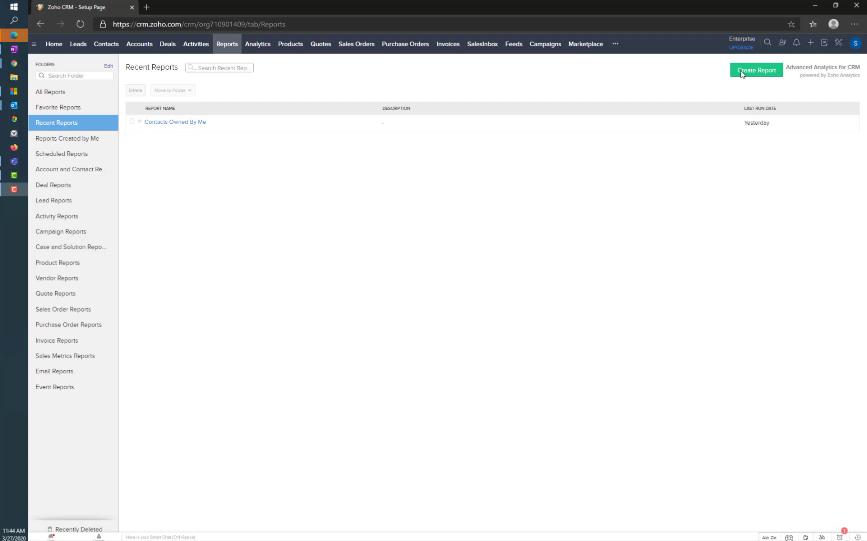
left_click(742, 72)
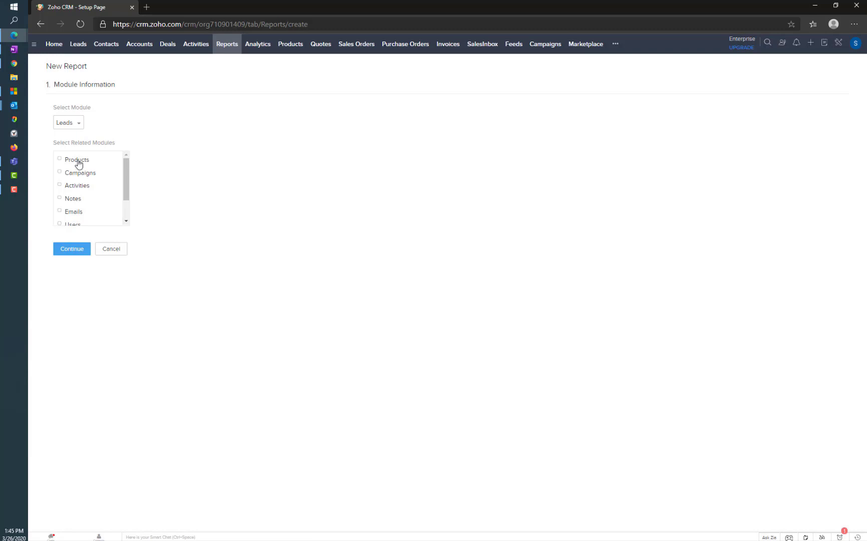
left_click(74, 126)
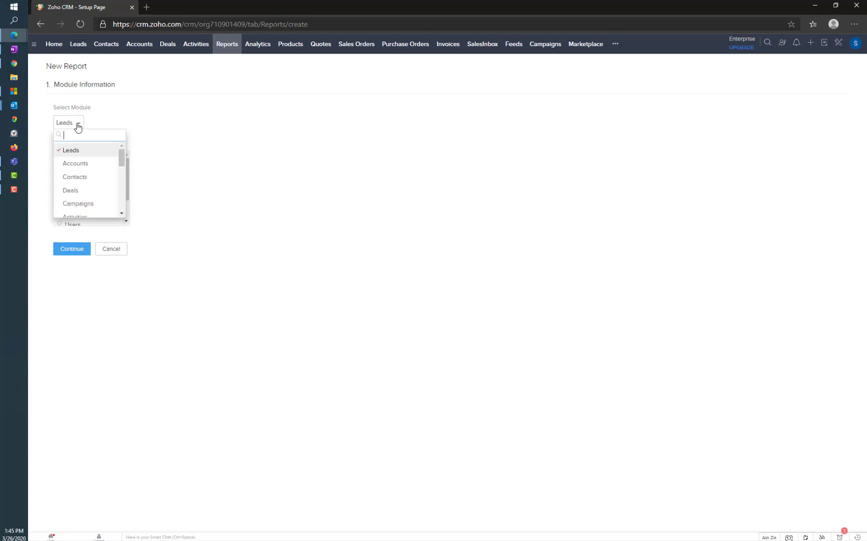
left_click(75, 177)
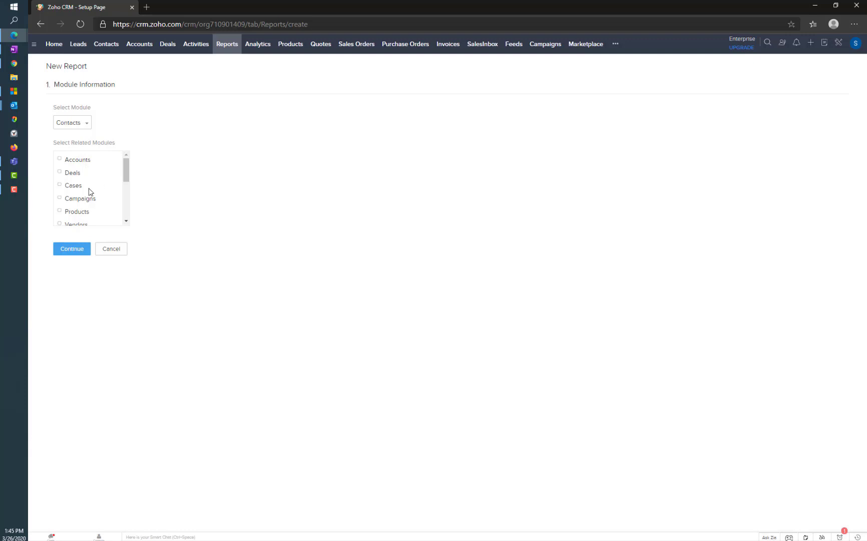
left_click_drag(126, 178, 116, 228)
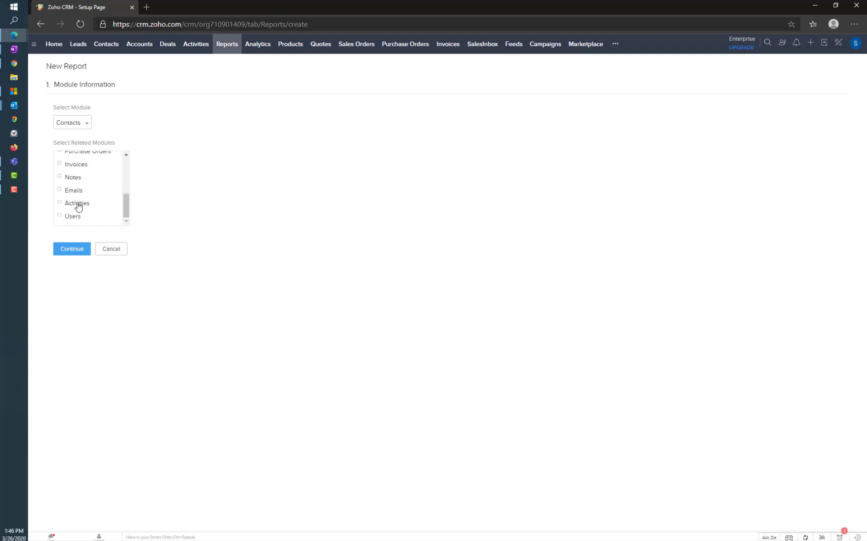
left_click(72, 250)
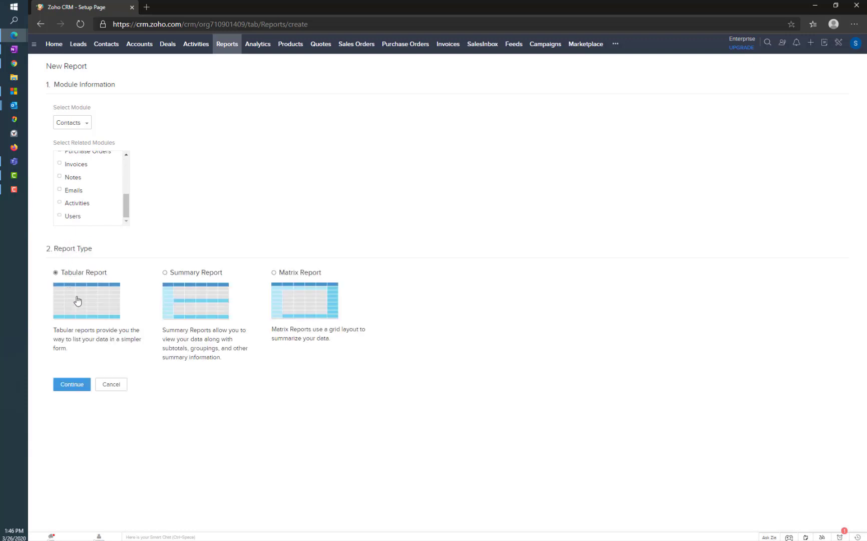
left_click(73, 384)
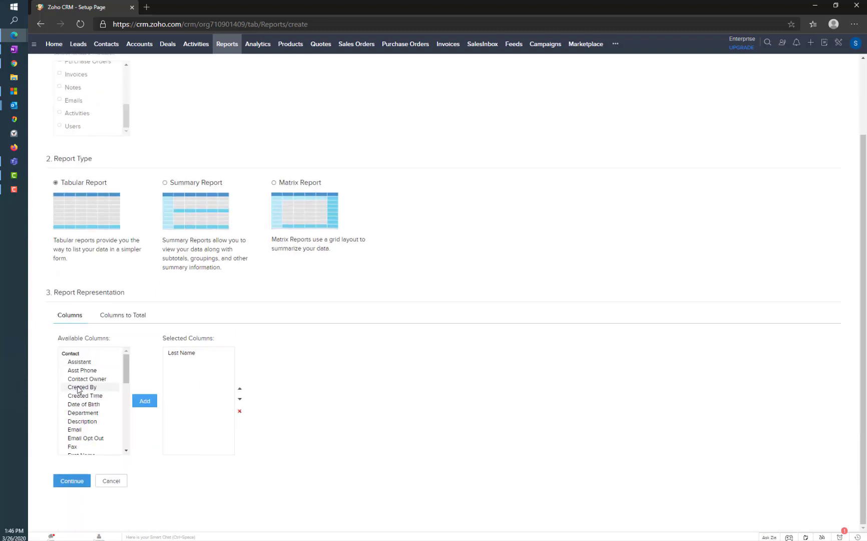
Step: Add all available contact columns, from Assistant through Twitter, to the report's selected columns and proceed to the filters
left_click(105, 363)
left_click_drag(124, 361, 138, 453)
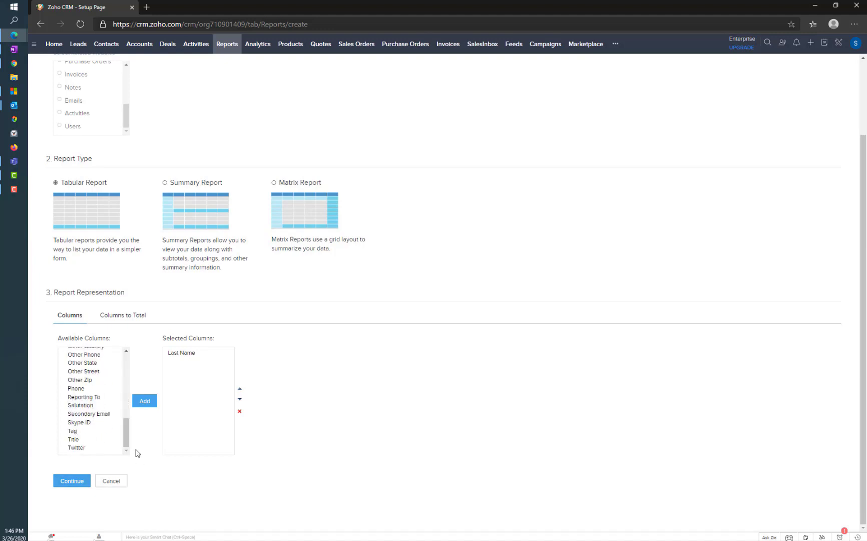
left_click(89, 452, "shift")
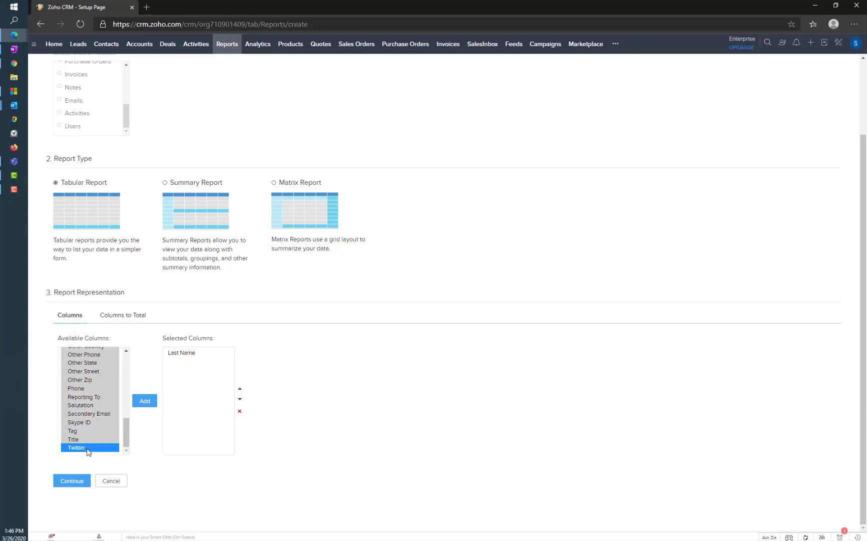
left_click(143, 407)
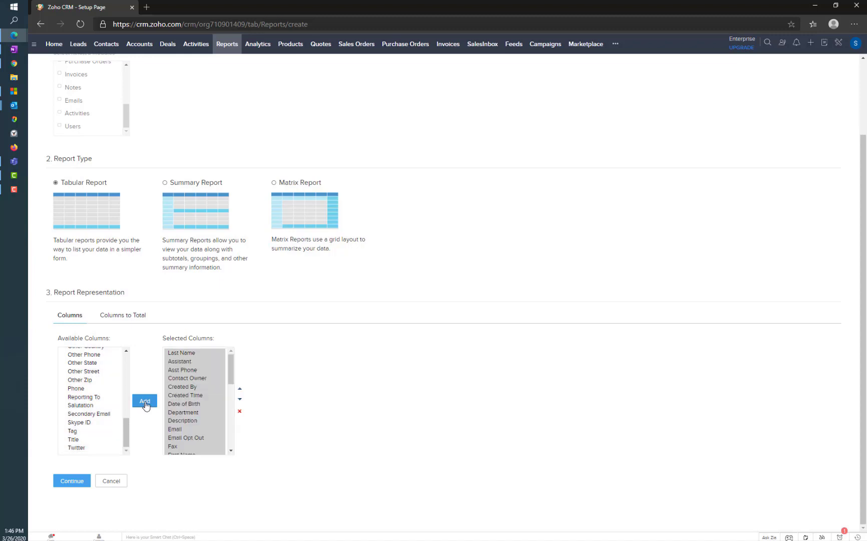
left_click(83, 483)
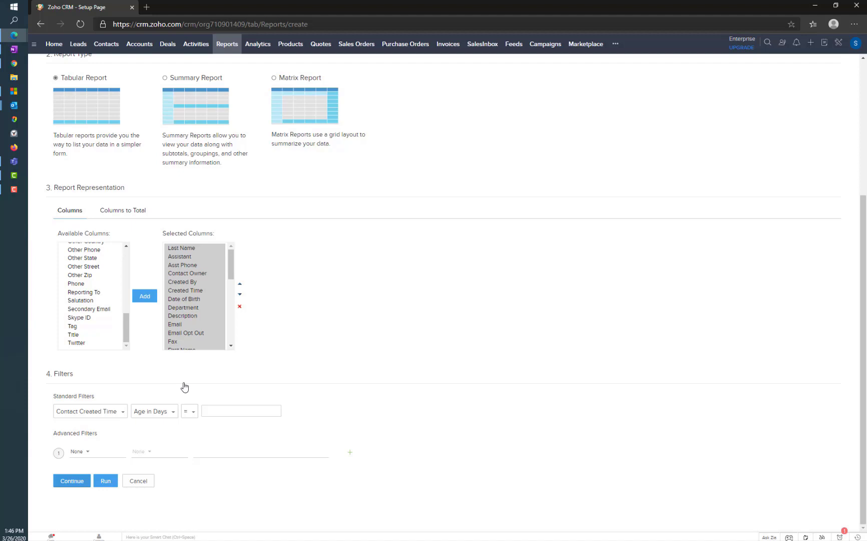
Step: Add an advanced filter for Created By is Logged in User and proceed to the report's basic information
left_click(100, 452)
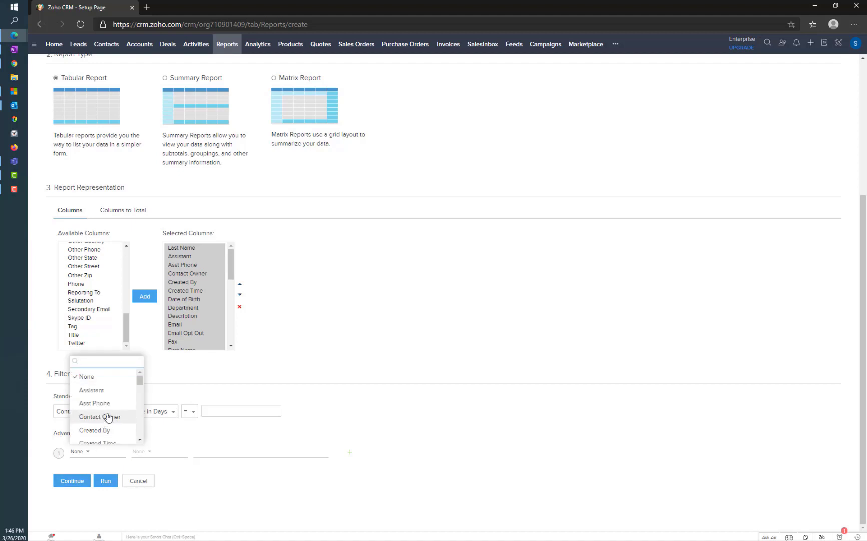
left_click(105, 419)
left_click(208, 452)
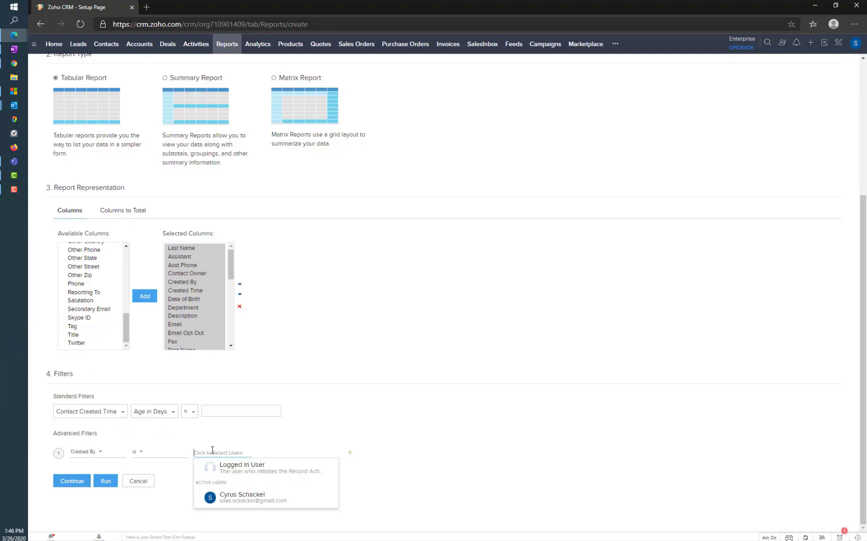
left_click(223, 467)
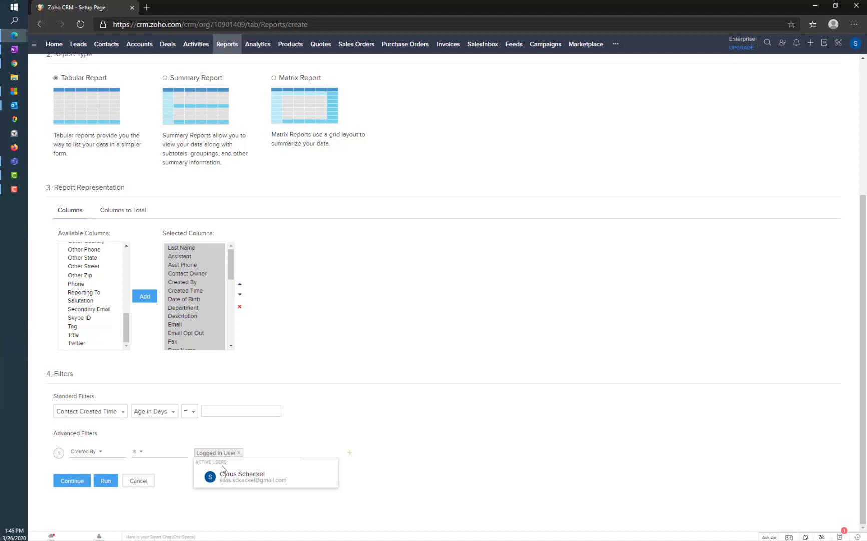
left_click(180, 487)
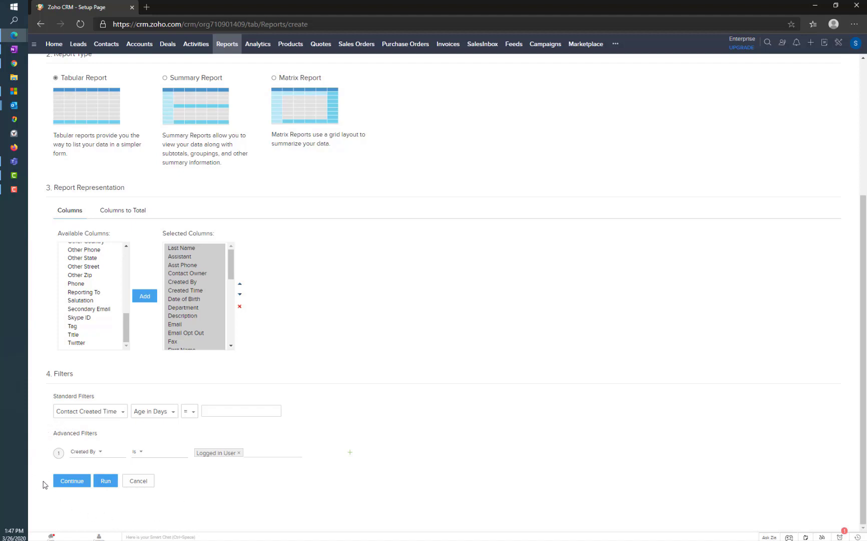
left_click(74, 482)
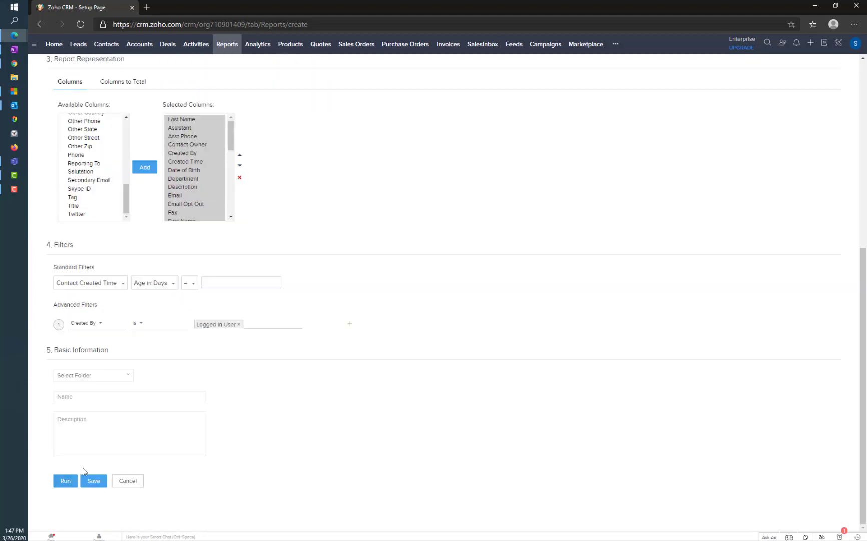
Step: Name the report My Contacts and save it in the Account and Contact Reports folder
left_click(82, 396)
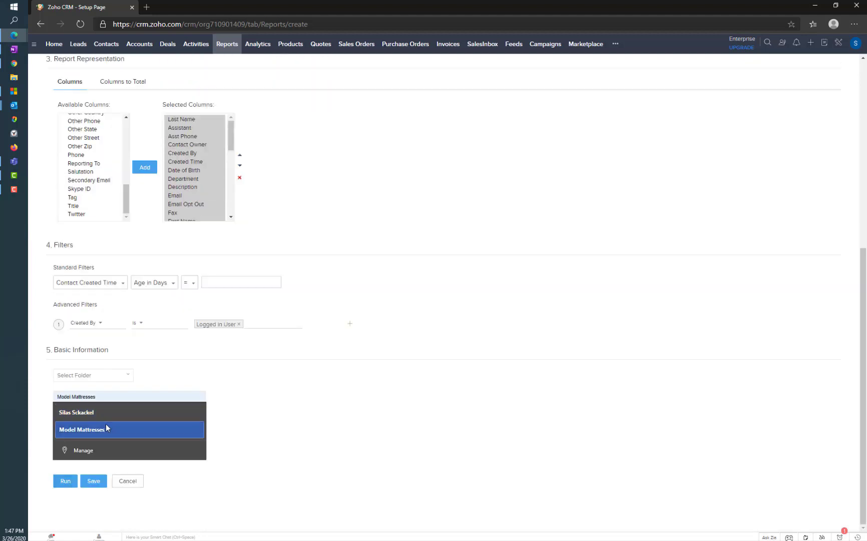
type("My C")
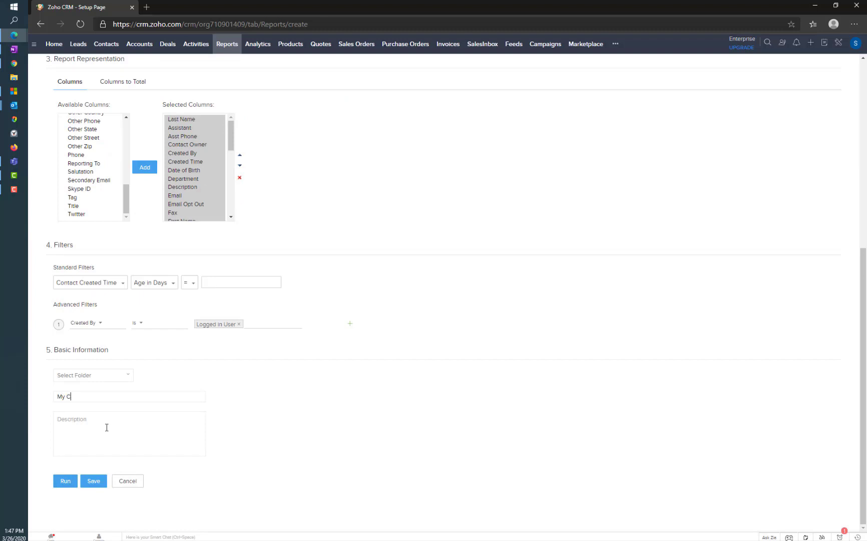
type("ontacts")
left_click(93, 481)
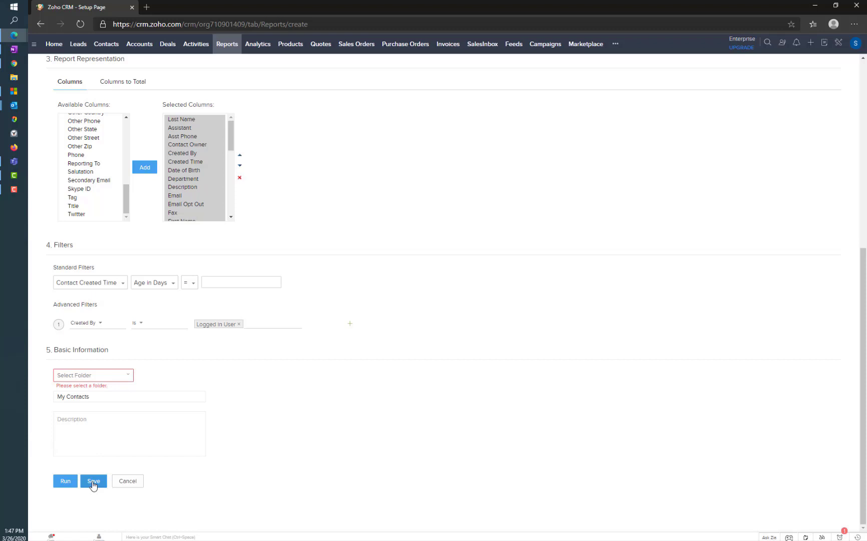
left_click(96, 379)
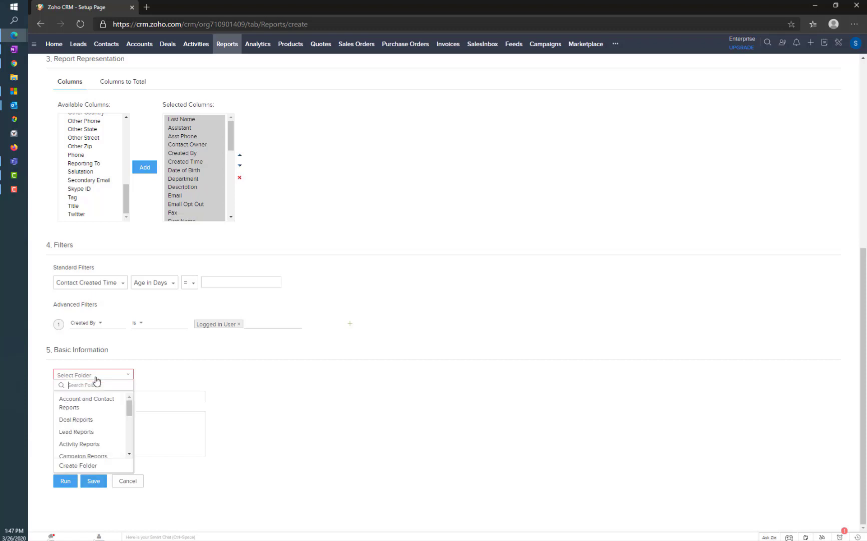
left_click(96, 409)
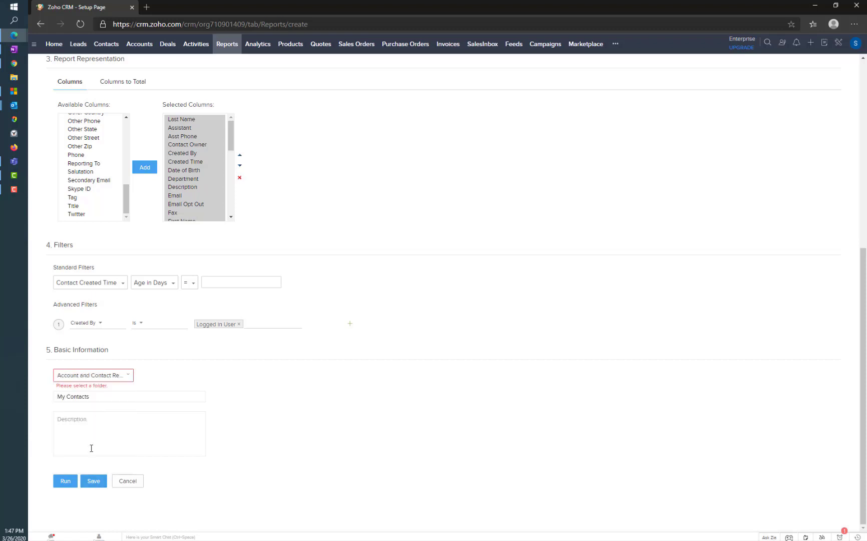
left_click(95, 482)
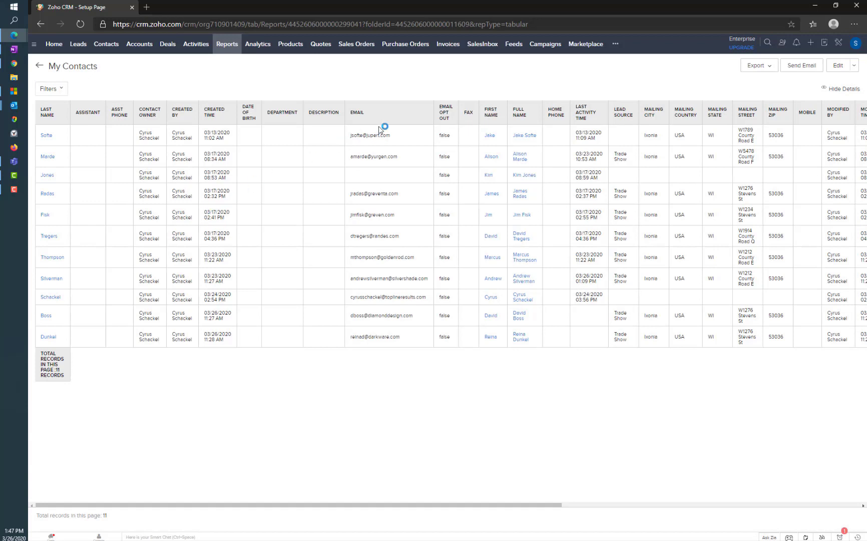
Step: Export the My Contacts report to CSV and check the summary rows below the records in Excel, closing the file when done
left_click(771, 70)
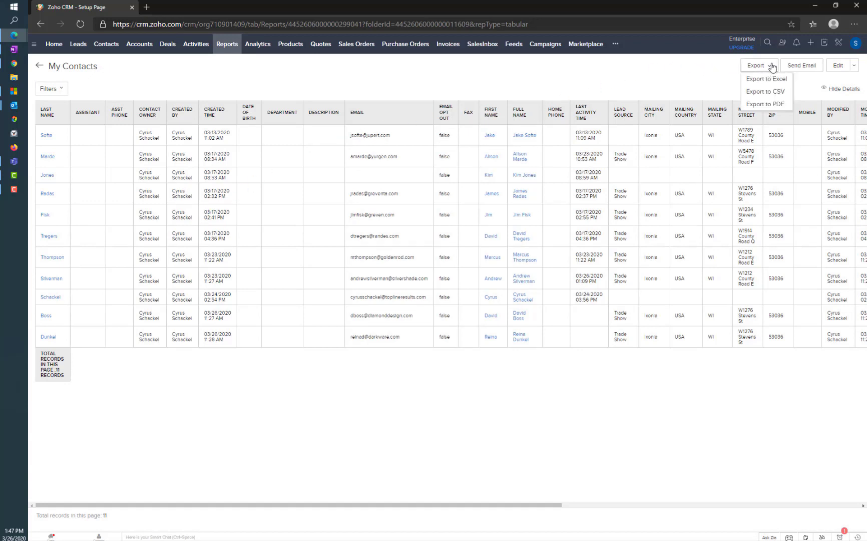
left_click(755, 92)
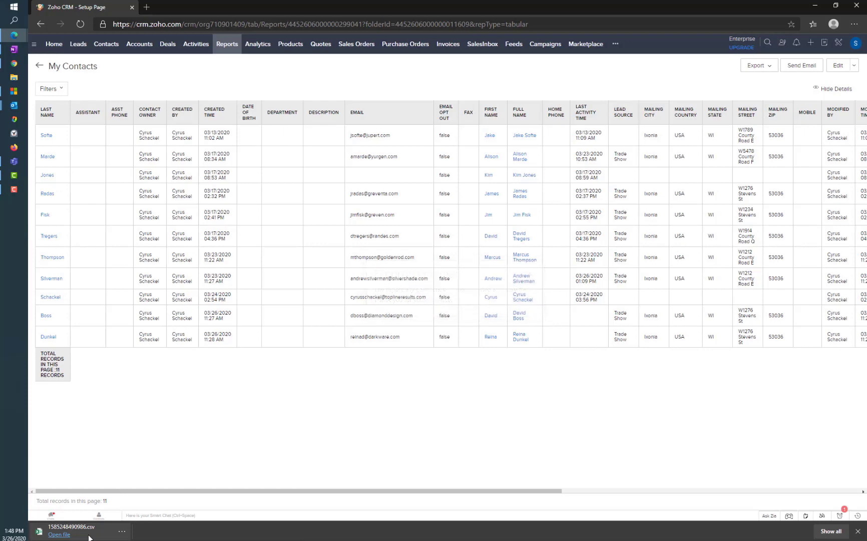
left_click(89, 537)
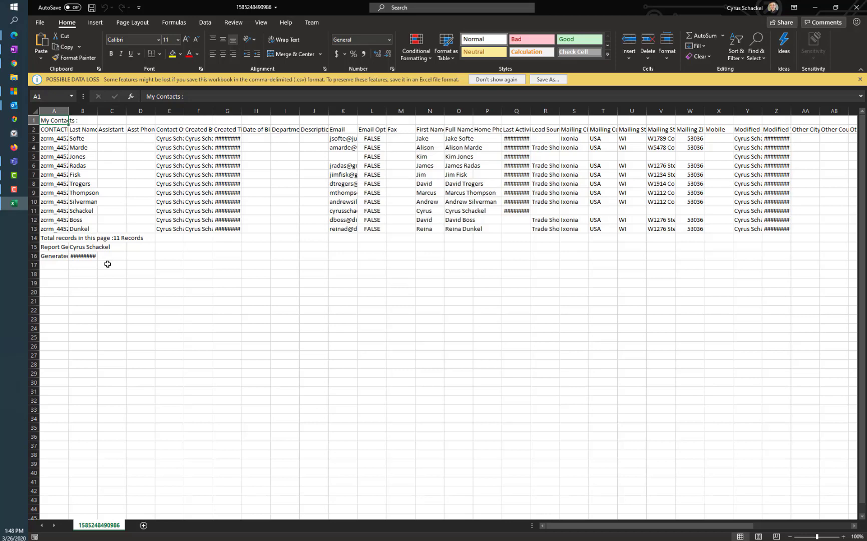
left_click_drag(50, 238, 108, 263)
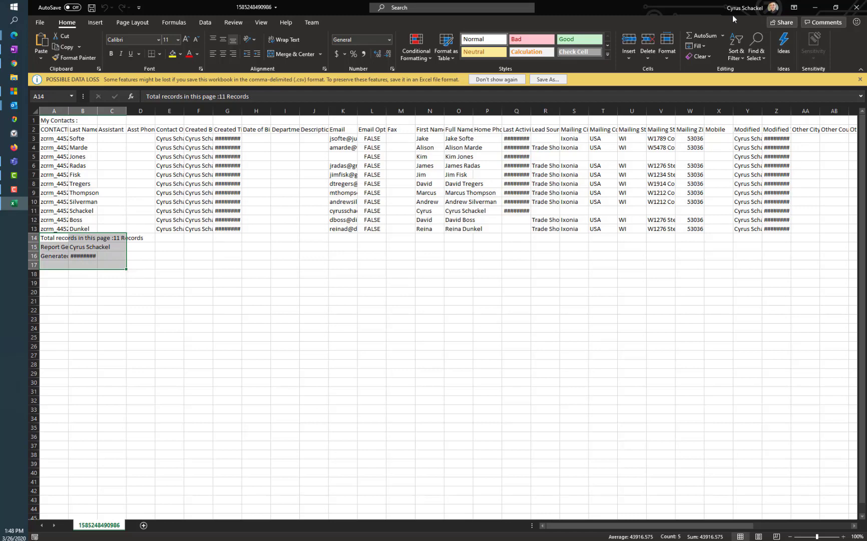
left_click(857, 15)
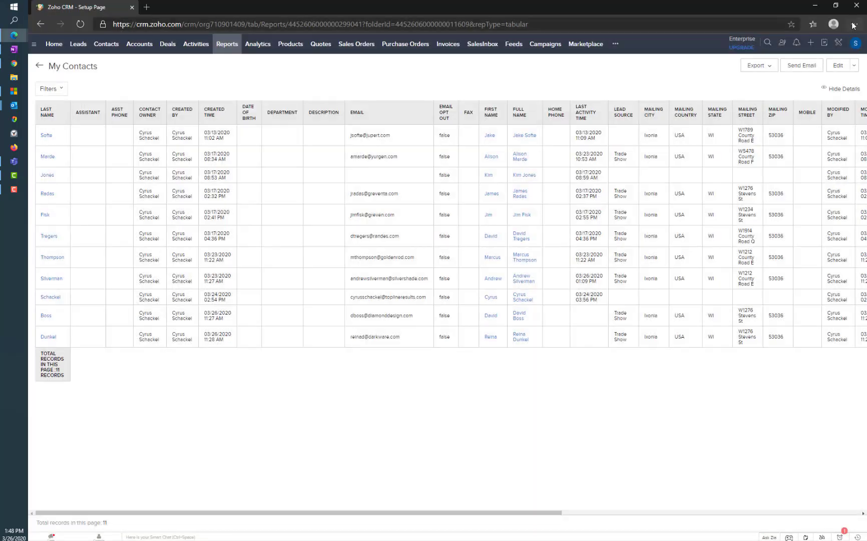